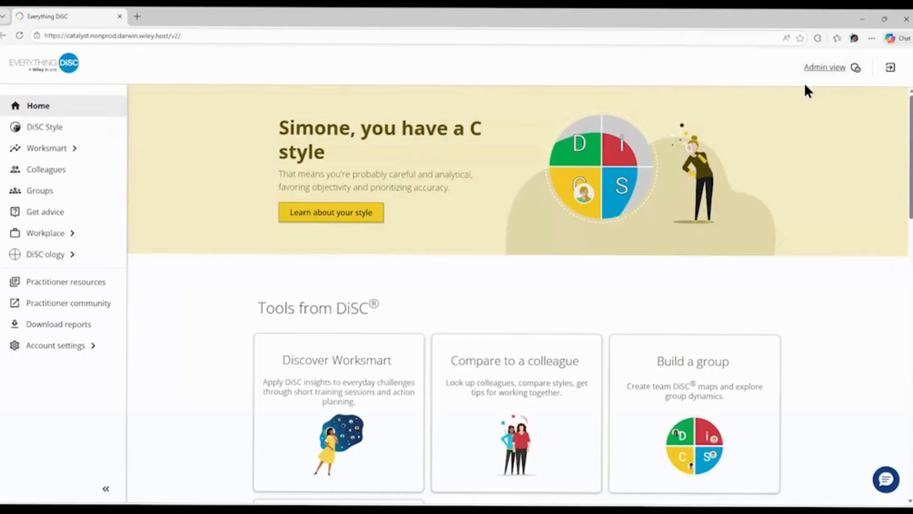
Switch to the administrator view and add a new organization named XYZ with the location Anywhere.
click(828, 68)
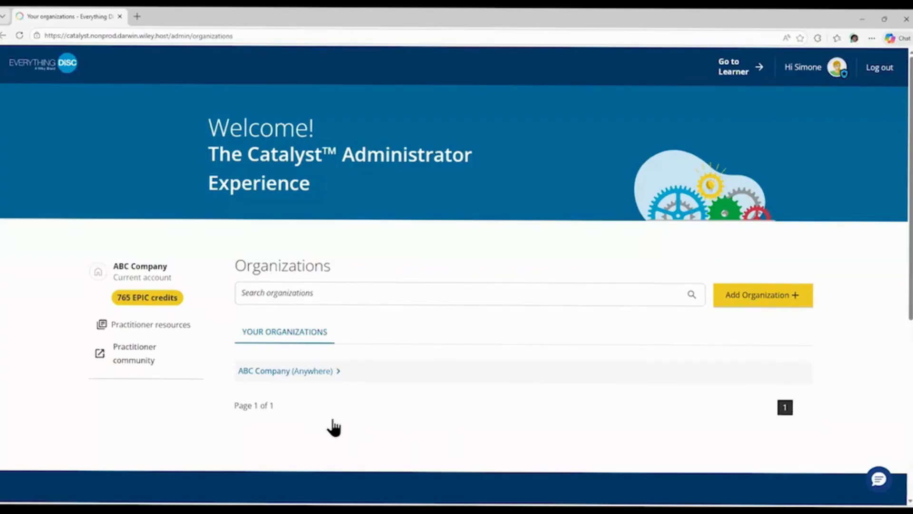
click(780, 295)
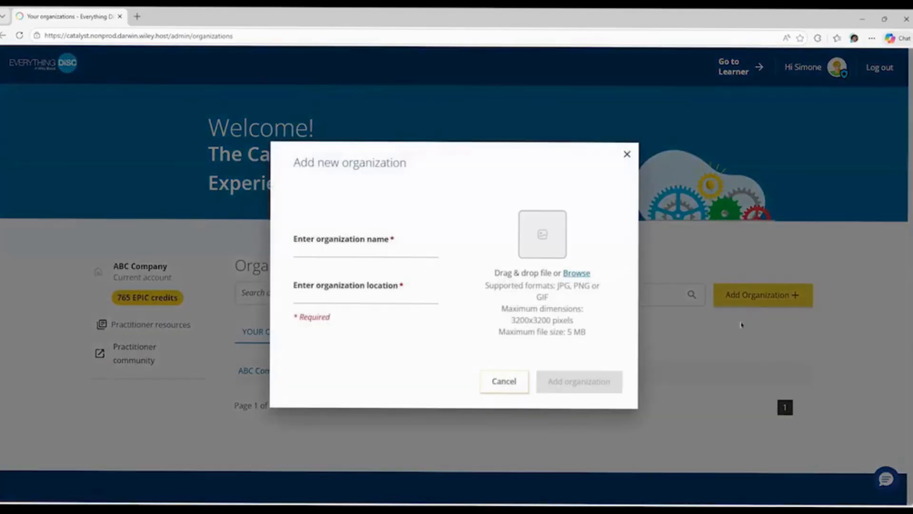
click(341, 239)
text(XYZ)
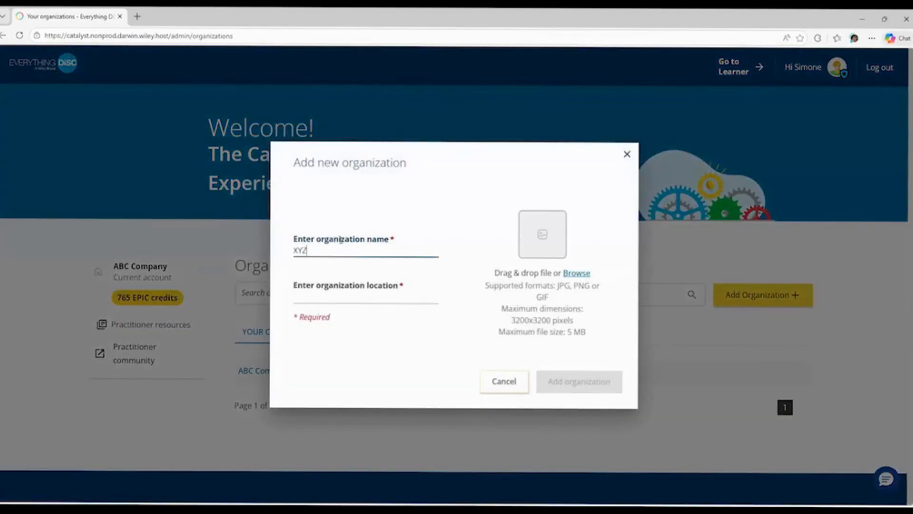
key(Tab)
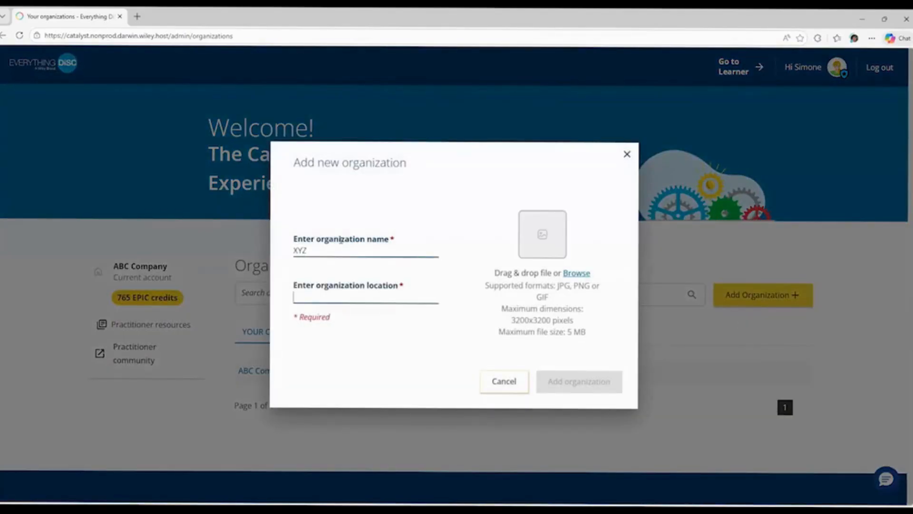
key(Return)
text(Anywhere)
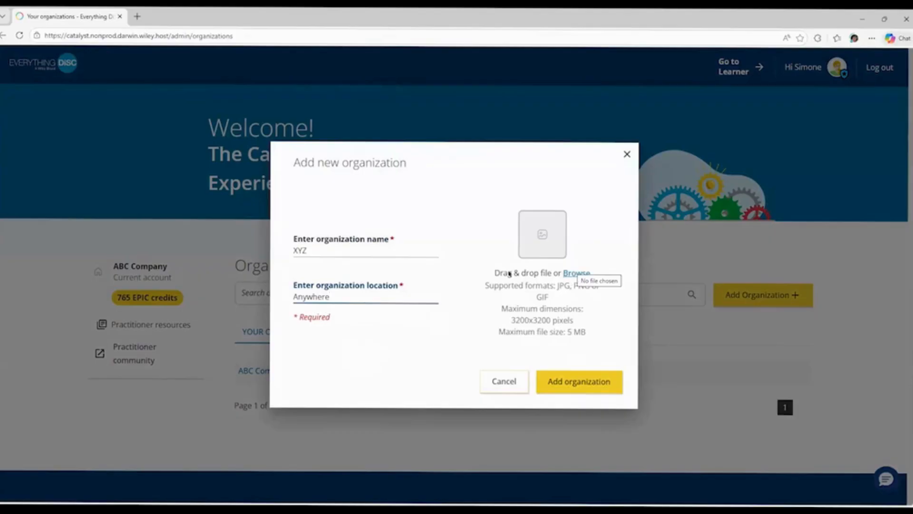
click(582, 382)
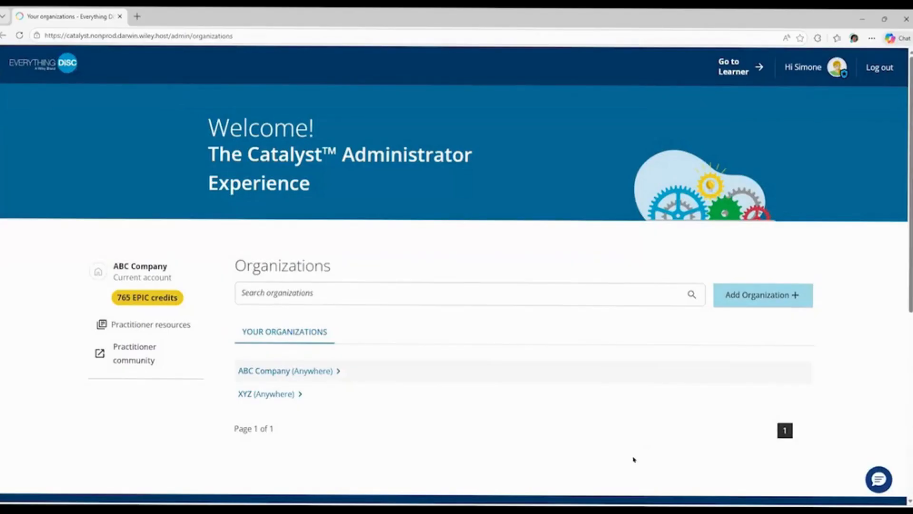
View the XYZ organization's active learners, and return to the organizations to open ABC Company's learner list.
click(257, 393)
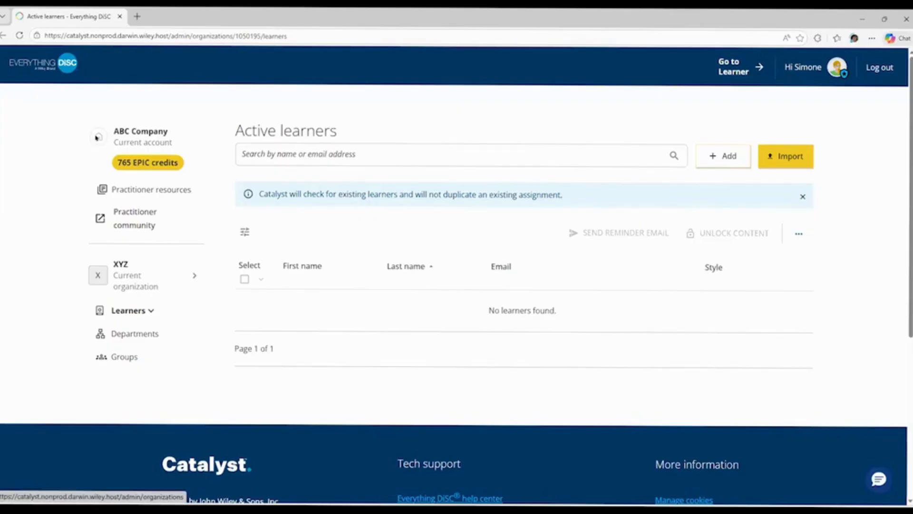
click(98, 137)
click(101, 138)
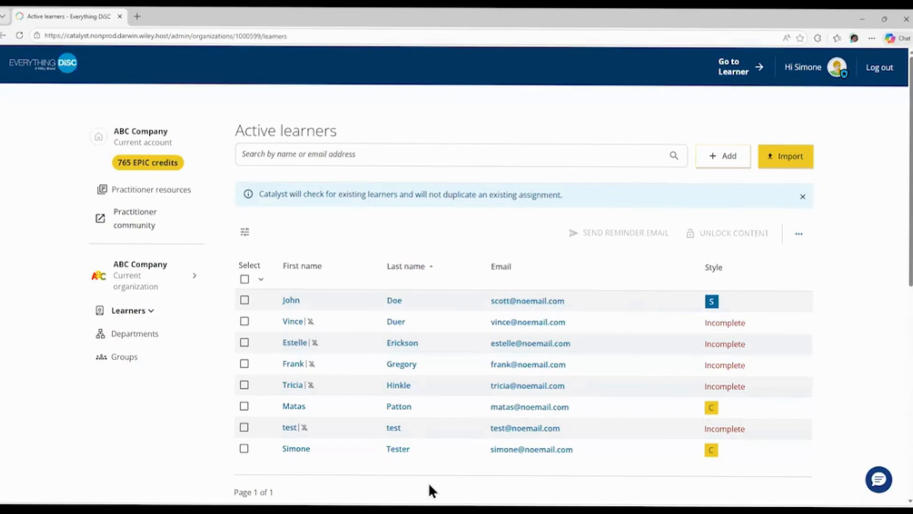
Add a new department called "Name" to the ABC Company organization and dismiss the confirmation.
click(131, 335)
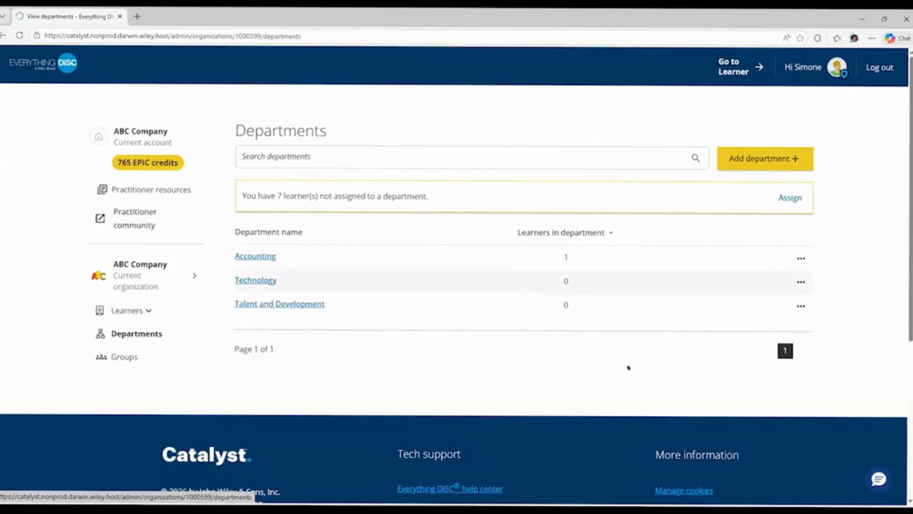
click(773, 160)
click(395, 254)
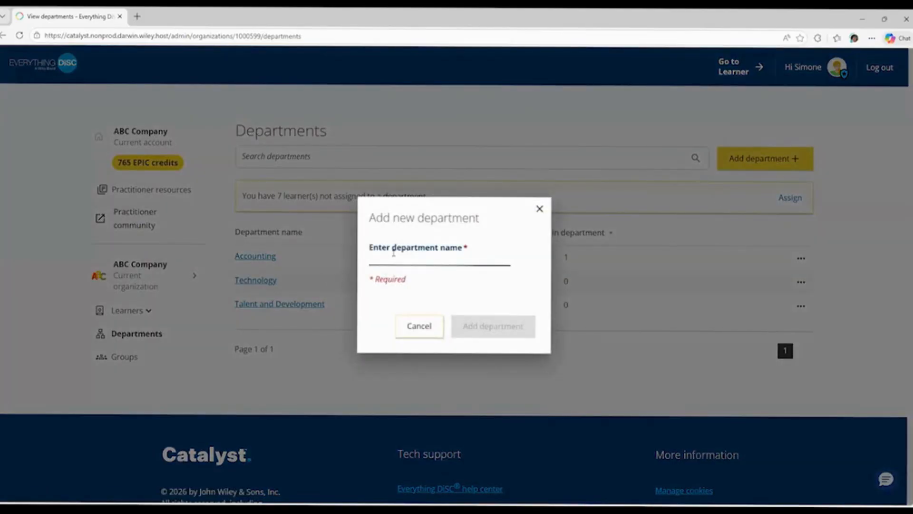
text(Name)
click(473, 324)
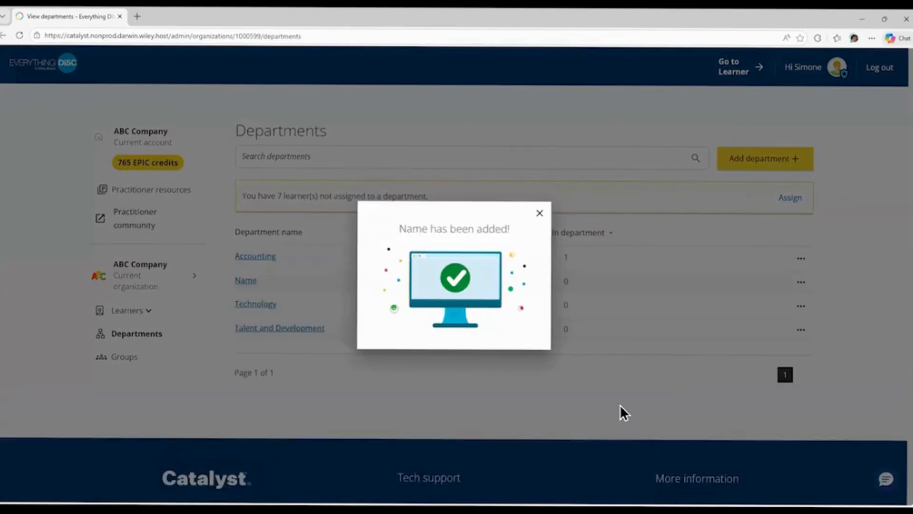
click(538, 212)
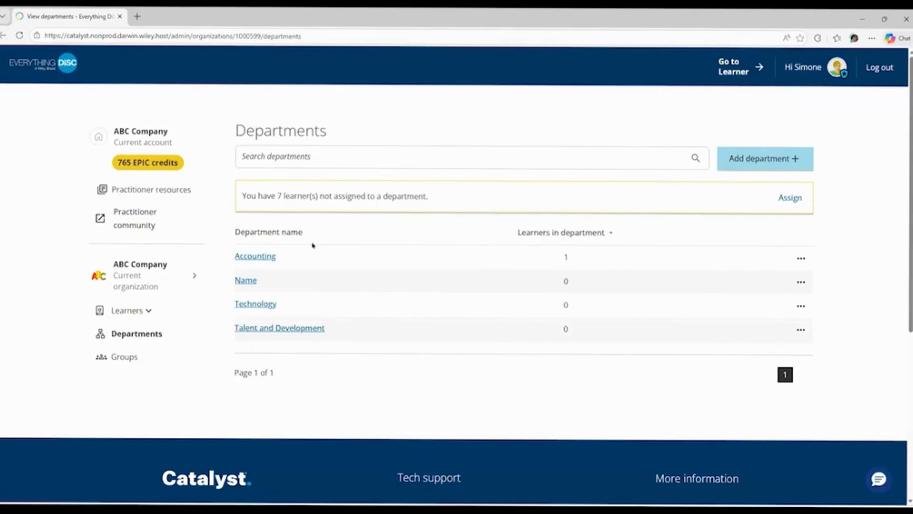
Open the Accounting department and view the departments its learner can be transferred to, without transferring.
click(267, 257)
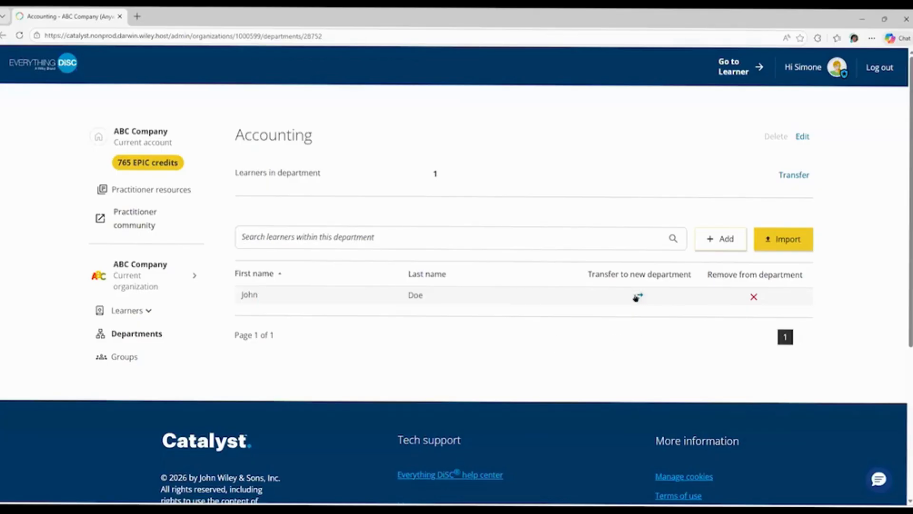
click(637, 296)
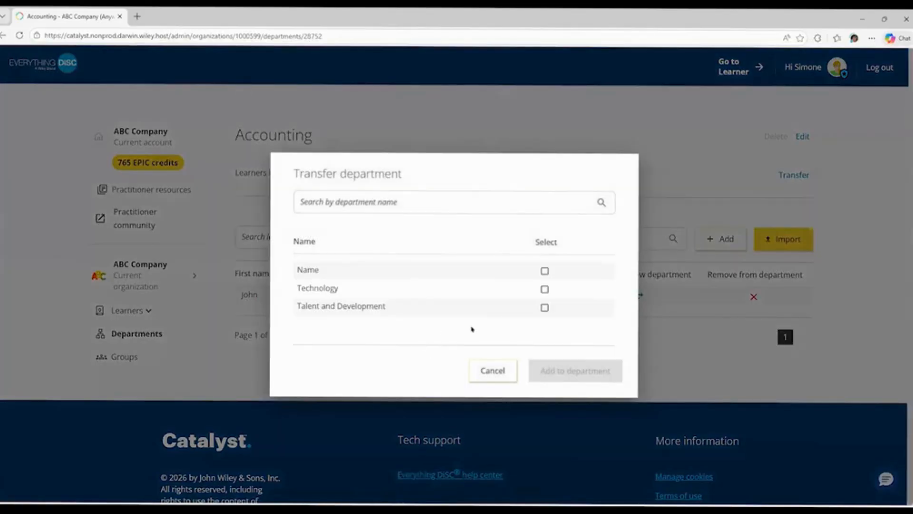
click(740, 391)
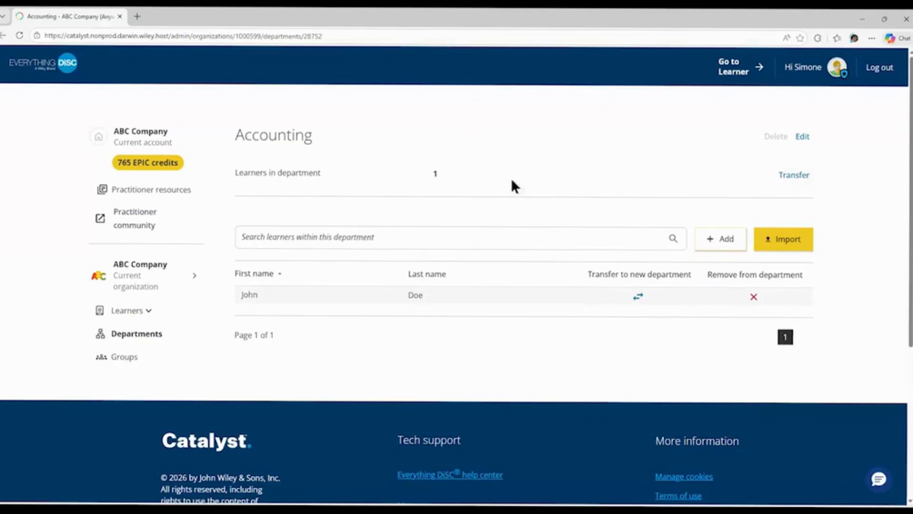
View the options for transferring the entire Accounting department, and cancel the transfer.
click(784, 175)
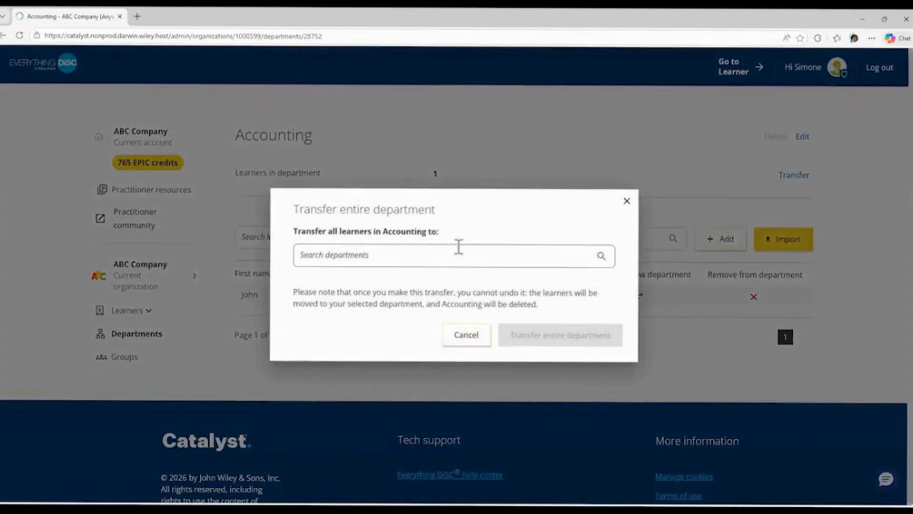
click(432, 252)
right_click(467, 335)
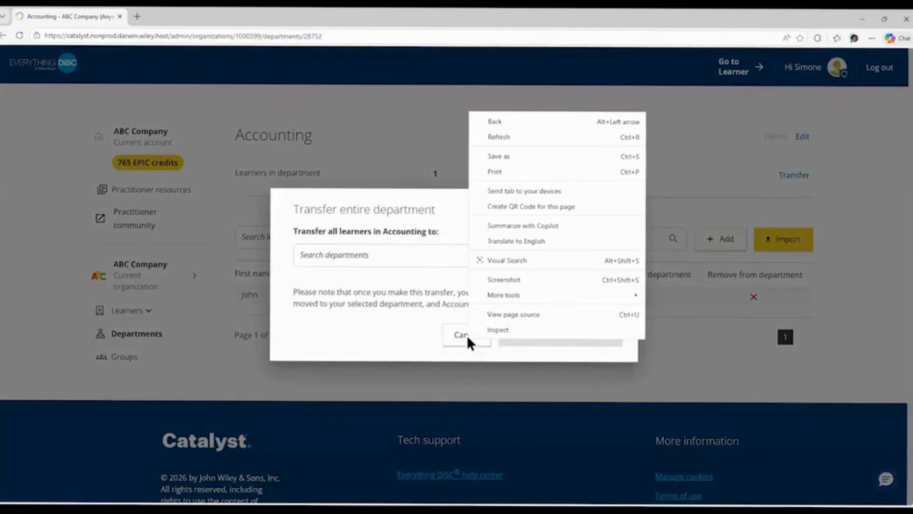
click(467, 335)
click(467, 334)
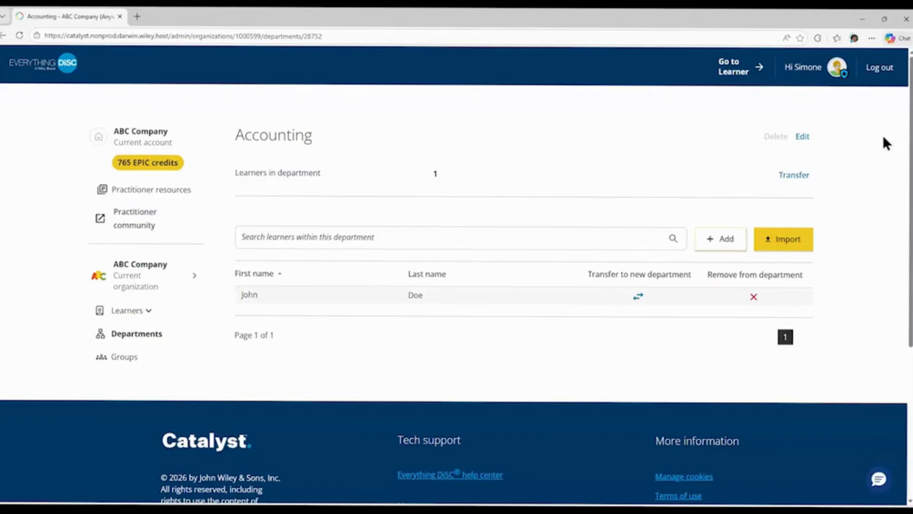
Rename the Accounting department to Finance and save the change.
click(801, 136)
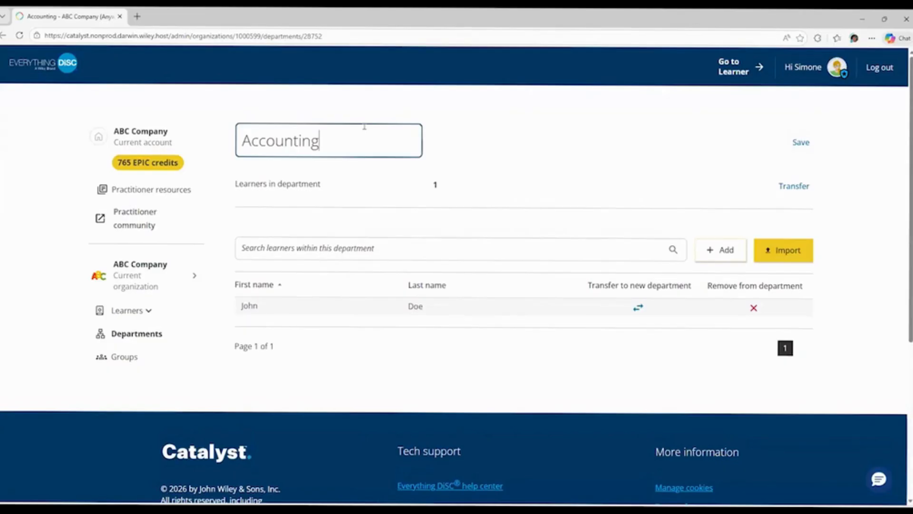
key(BackSpace)
key(BackSpace)
key(BackSpace)
key(BackSpace)
key(BackSpace)
key(BackSpace)
key(BackSpace)
key(BackSpace)
key(BackSpace)
key(BackSpace)
text(F)
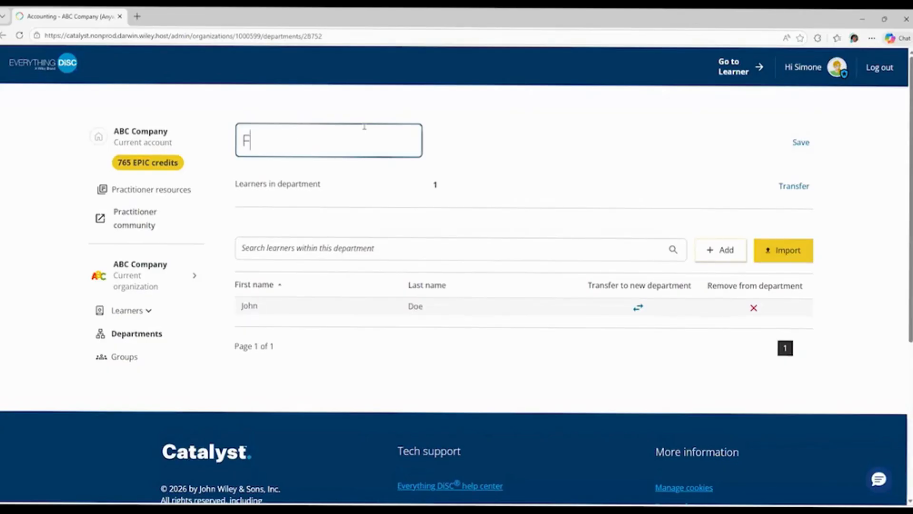
text(inance)
click(801, 142)
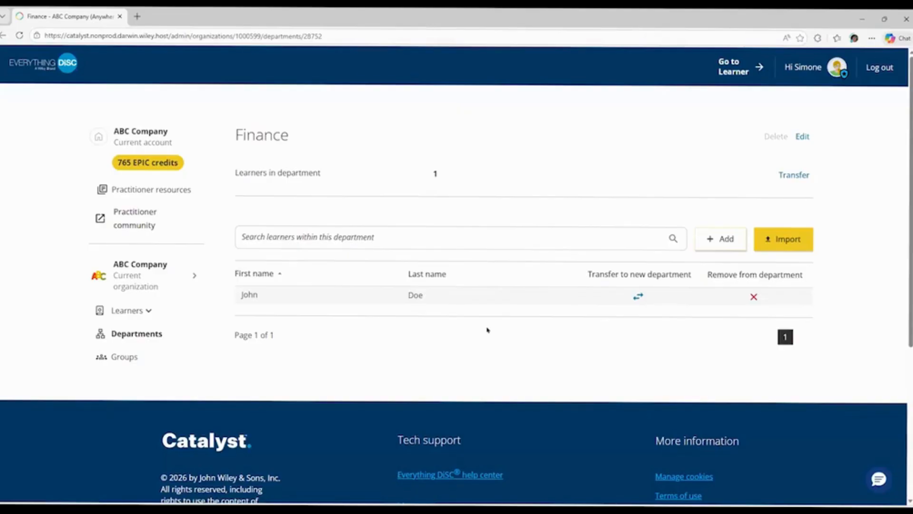
Check the Finance department in the department list, view its learners, and return to the list.
click(136, 334)
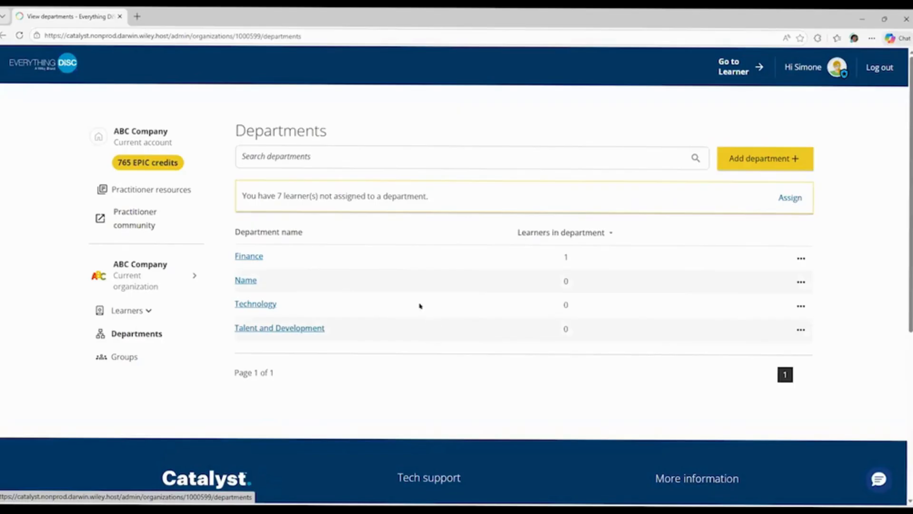
click(291, 261)
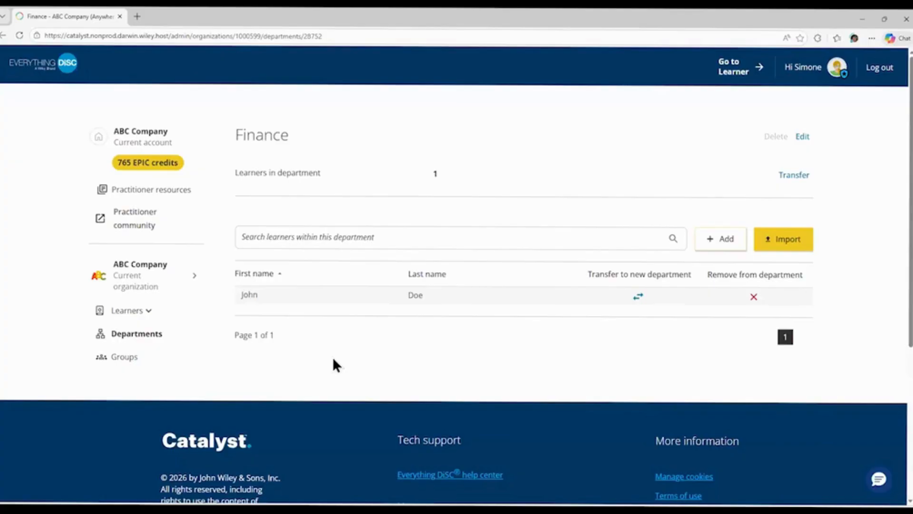
click(149, 335)
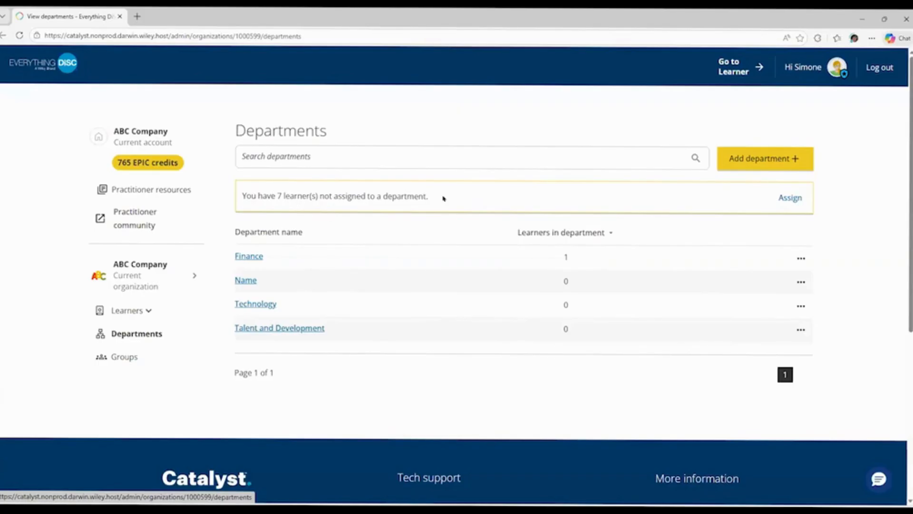
Review the learners without a department and their department assignment fields, closing the assignment dialog without assigning anyone.
click(791, 196)
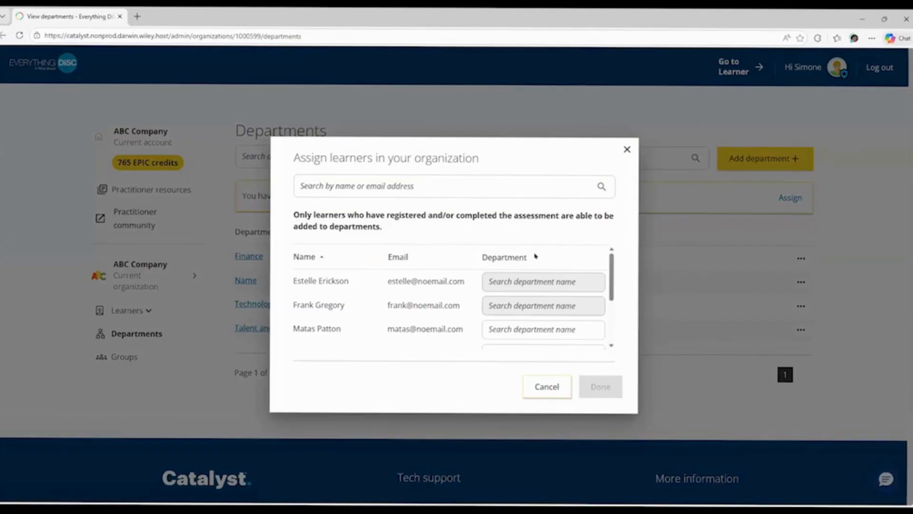
scroll(523, 309, down, 3)
scroll(499, 326, up, 2)
scroll(526, 301, up, 1)
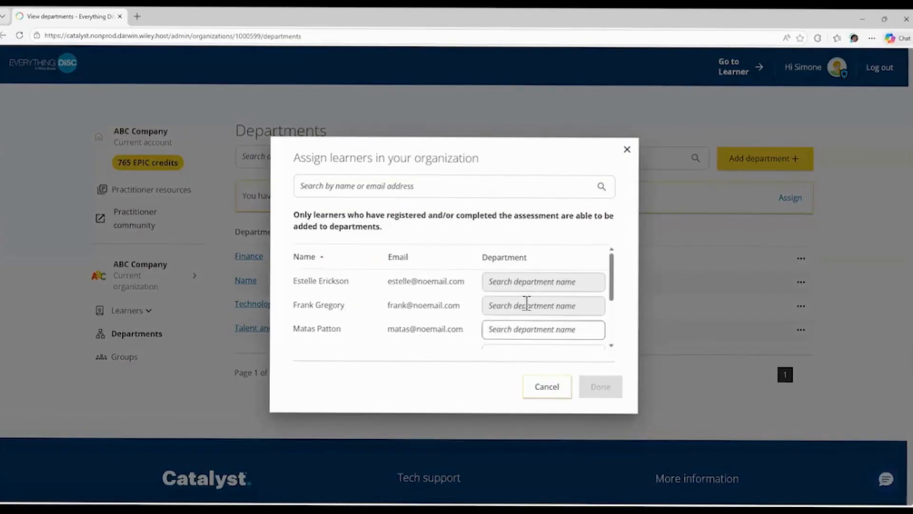
scroll(526, 305, down, 2)
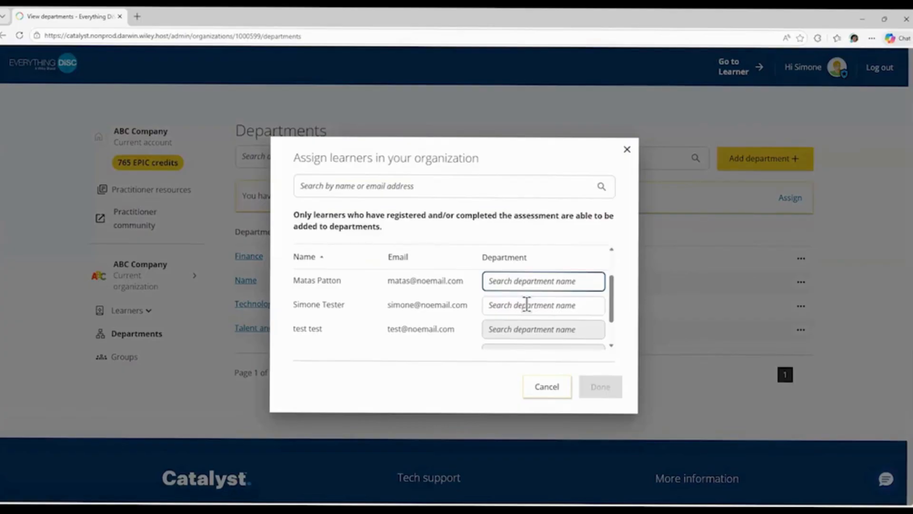
scroll(527, 305, down, 2)
click(546, 387)
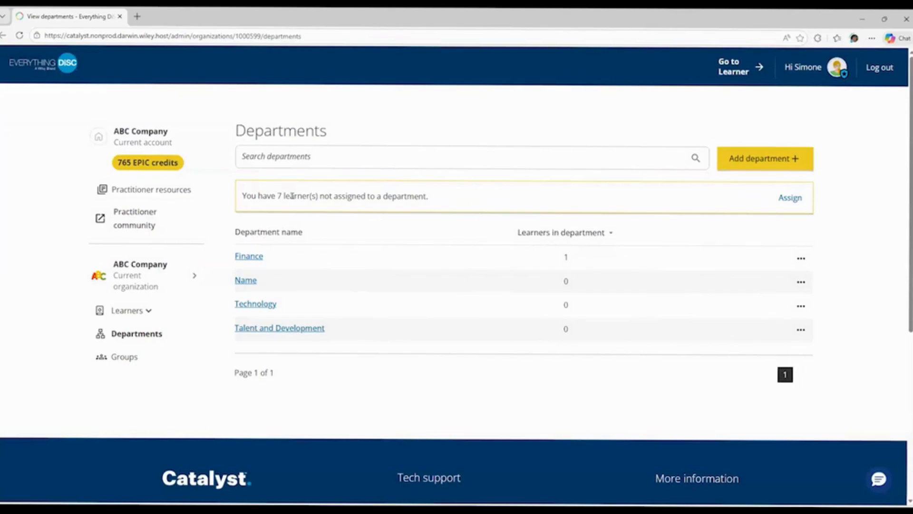
click(792, 198)
scroll(493, 295, down, 5)
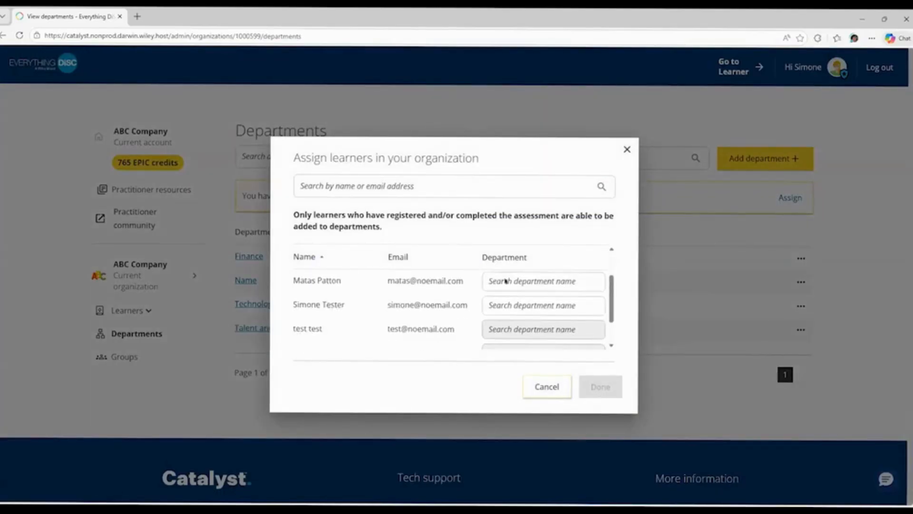
click(550, 388)
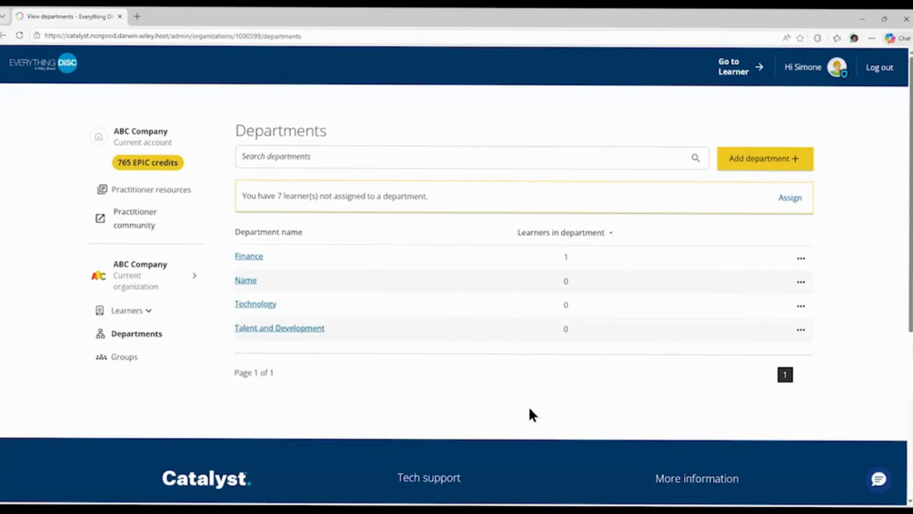
Begin a new shared group in ABC Company named "Team Name" with the group type Location.
click(123, 357)
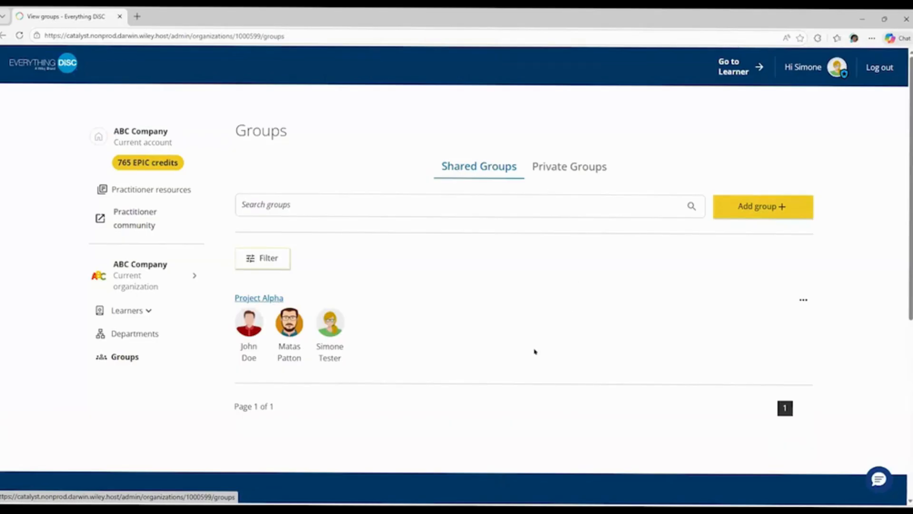
click(761, 209)
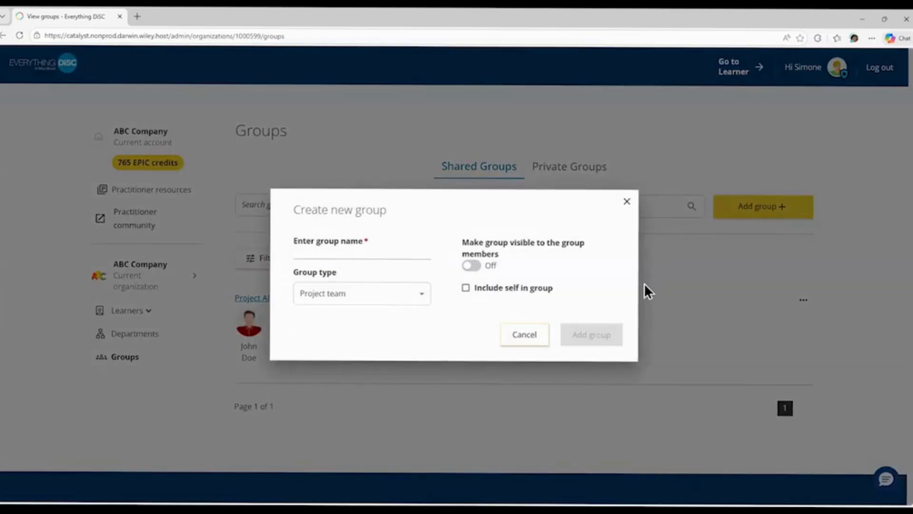
click(345, 250)
text(Team Name)
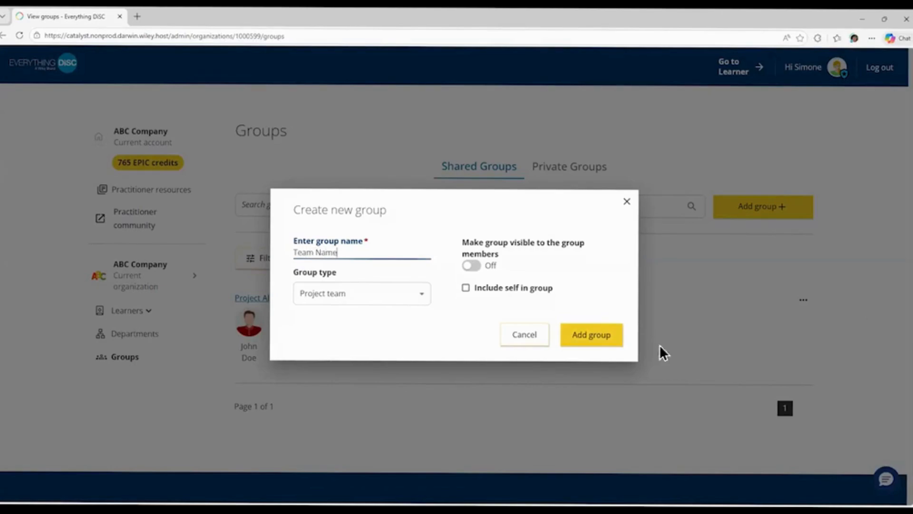
click(401, 294)
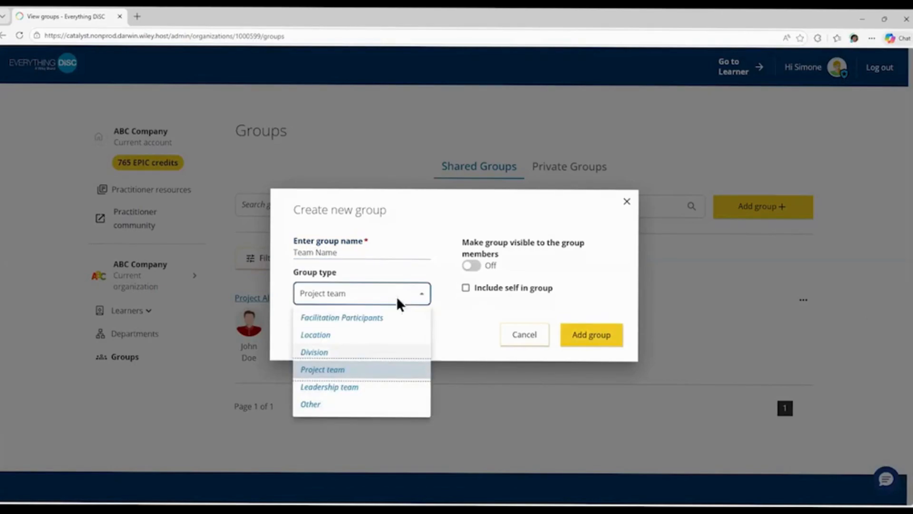
click(376, 340)
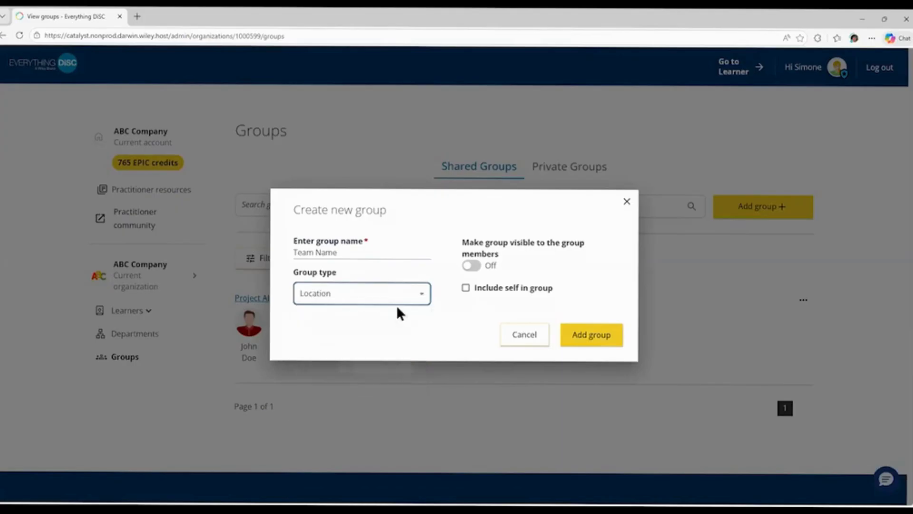
Try Division as the new group's type, and settle on Project team.
click(418, 295)
click(371, 352)
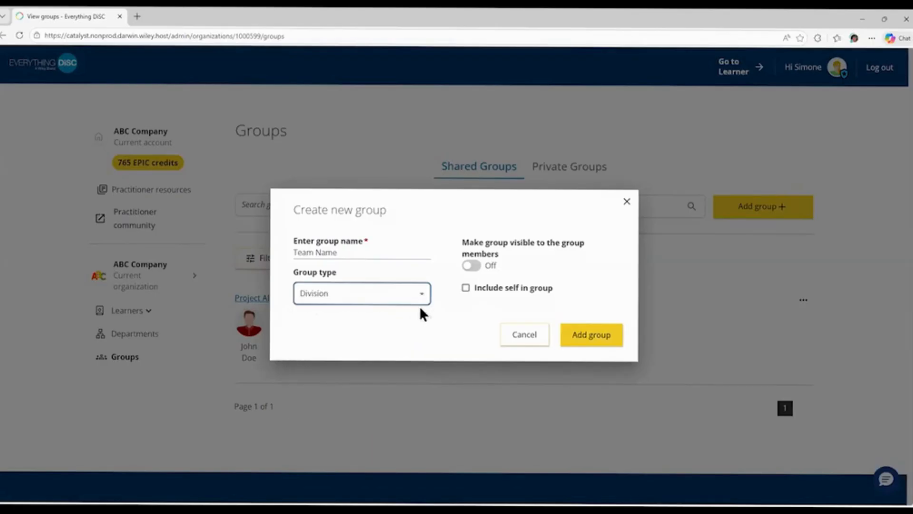
click(421, 296)
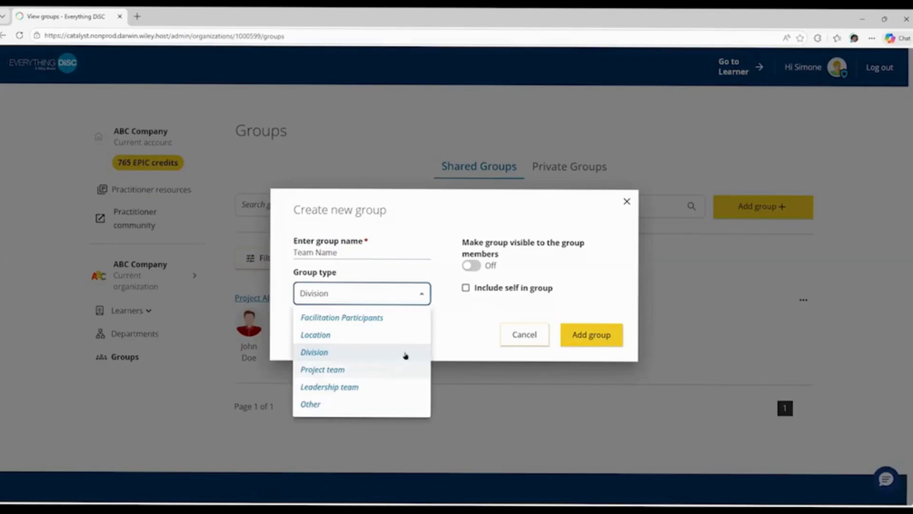
click(404, 366)
click(423, 296)
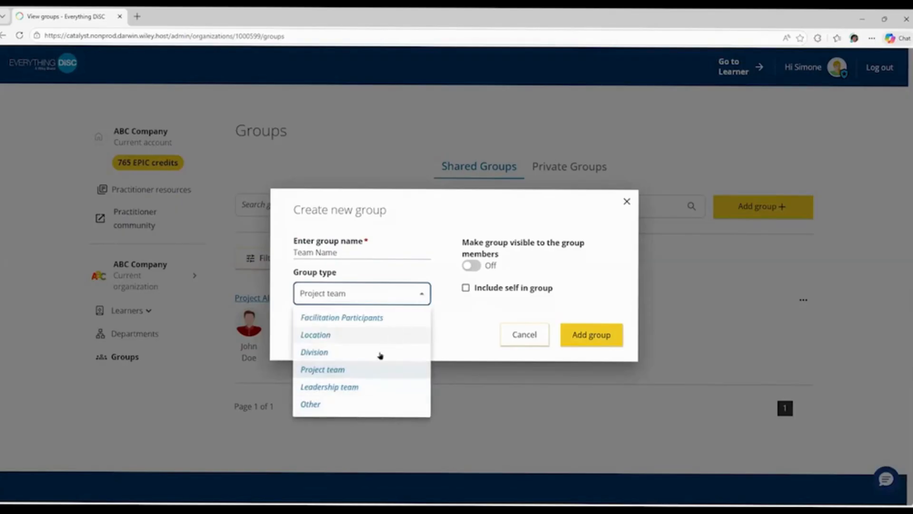
click(447, 334)
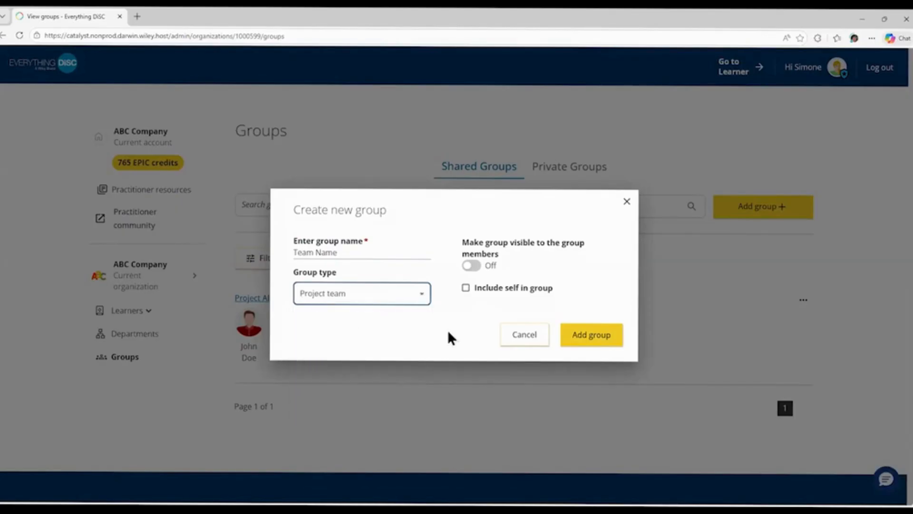
Create the group with member visibility off and yourself not included, after toggling both options on and back off.
click(473, 267)
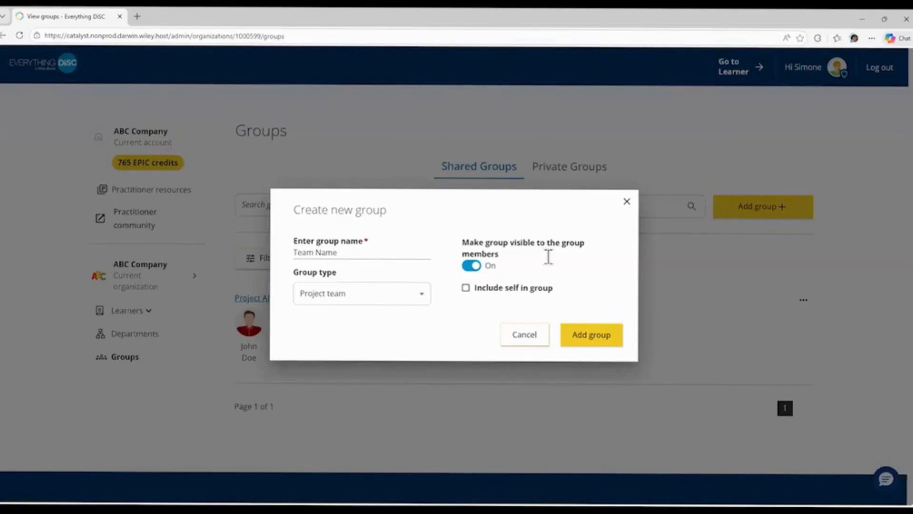
click(471, 265)
click(465, 288)
click(465, 288)
click(580, 336)
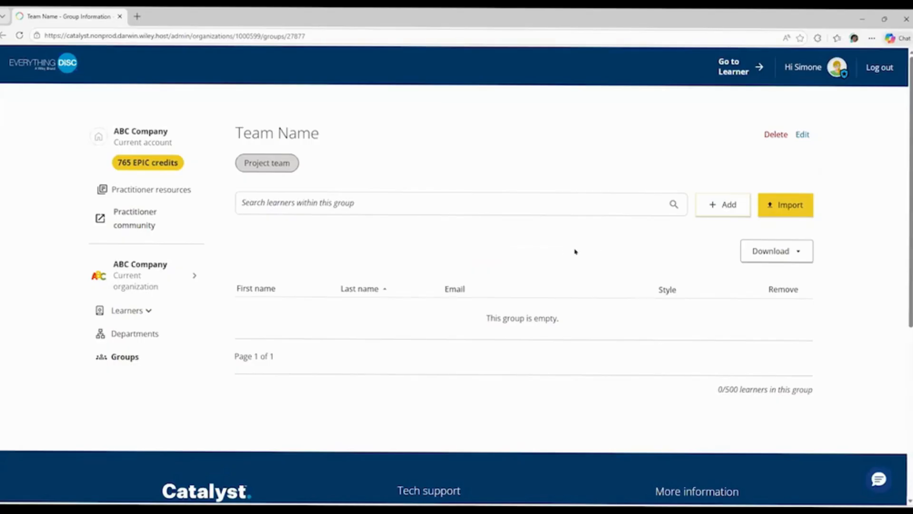
Start adding learners to the Team Name group and select the first four learners in the list.
click(719, 204)
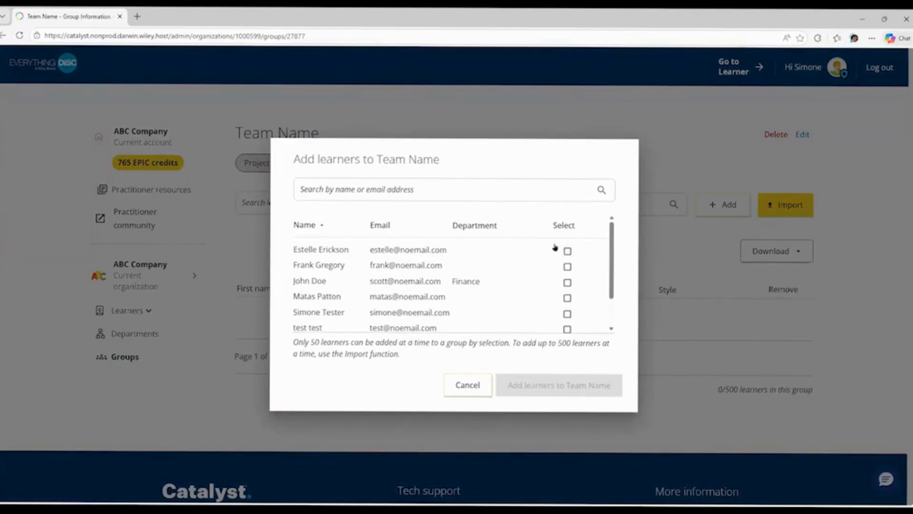
click(567, 251)
click(567, 267)
click(567, 282)
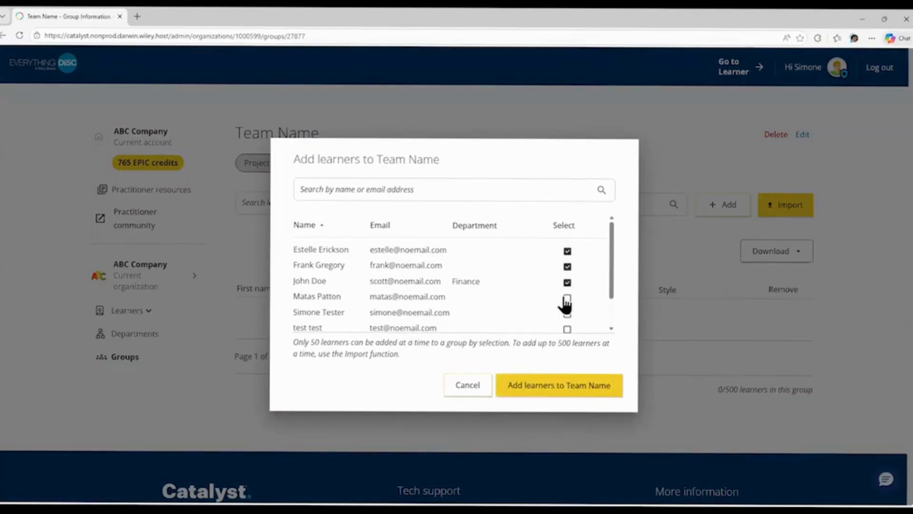
click(567, 298)
Find a fifth learner by first name, include them in the selection, and add the selected learners to the group.
click(329, 179)
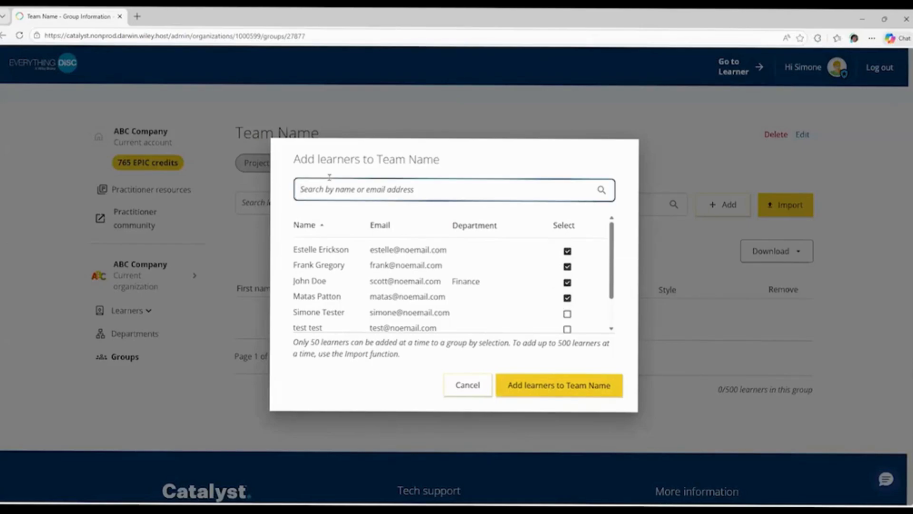
text(simone)
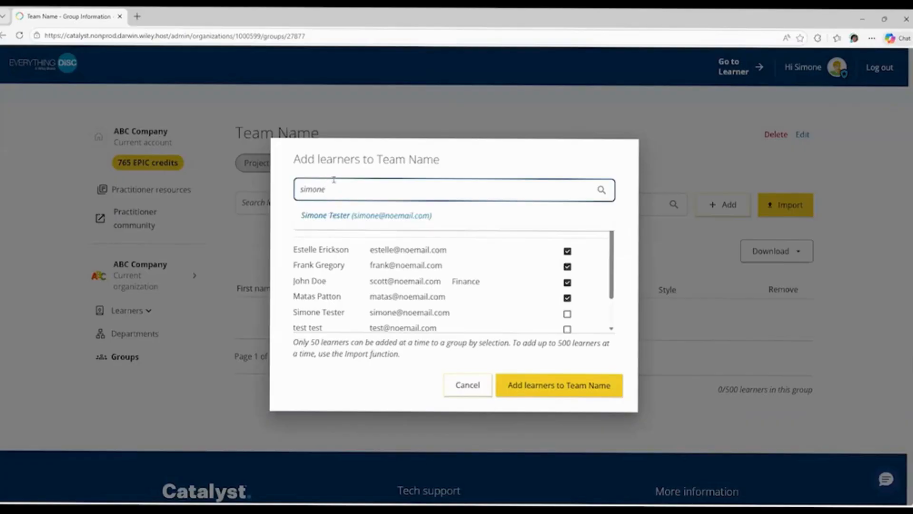
click(339, 217)
scroll(572, 294, down, 2)
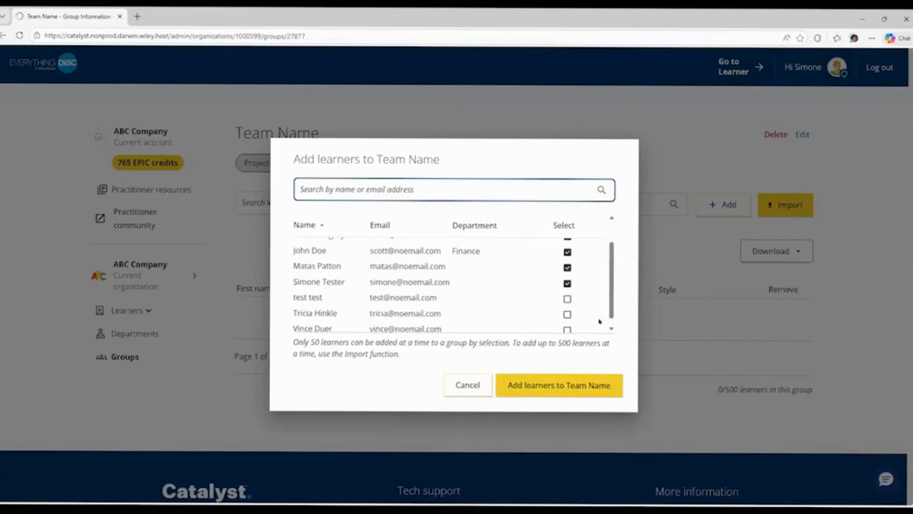
click(561, 383)
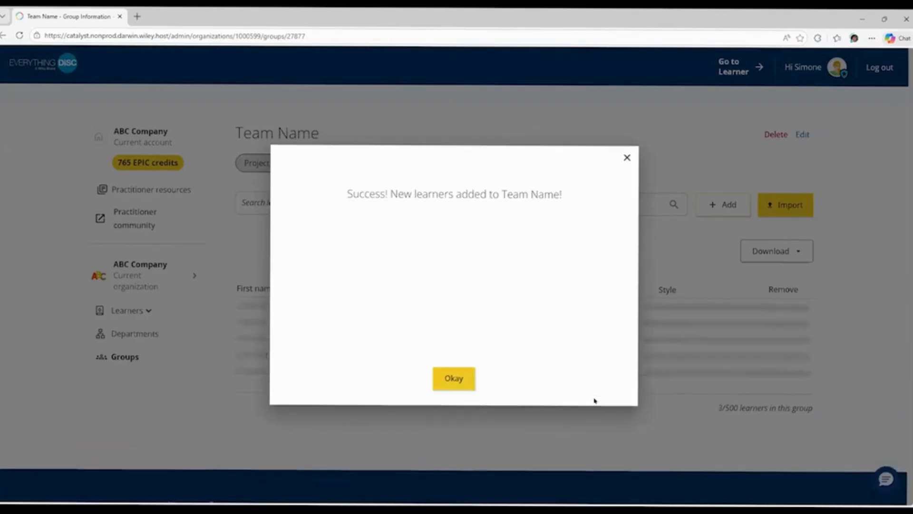
click(459, 379)
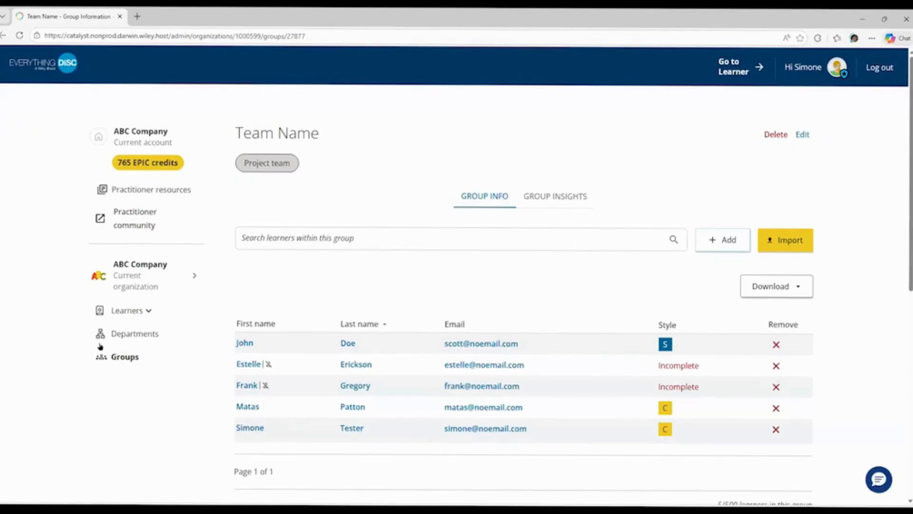
Filter ABC Company's active learners to show only members of the Team Name group.
click(135, 310)
click(143, 333)
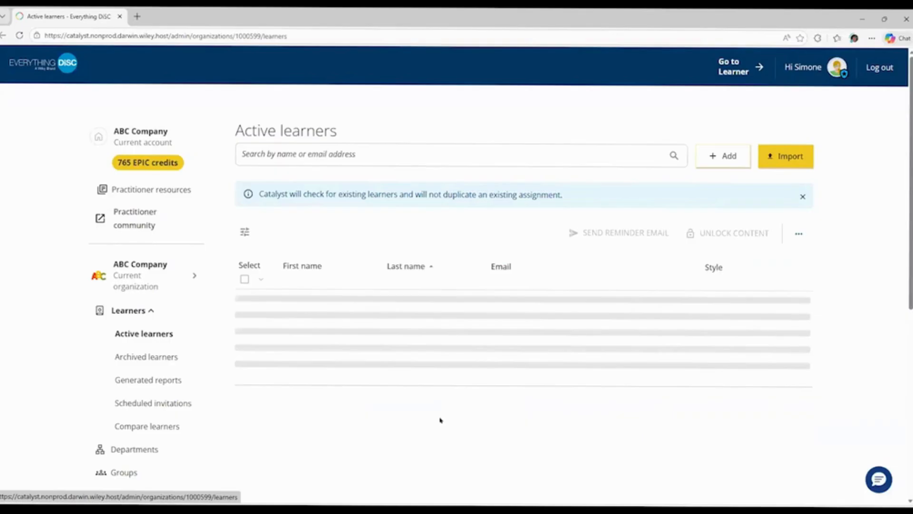
click(245, 232)
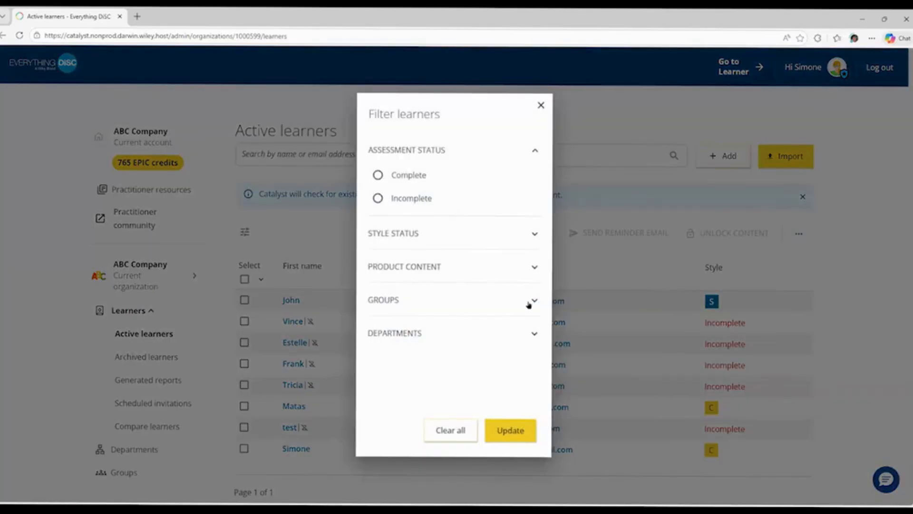
click(529, 305)
click(495, 327)
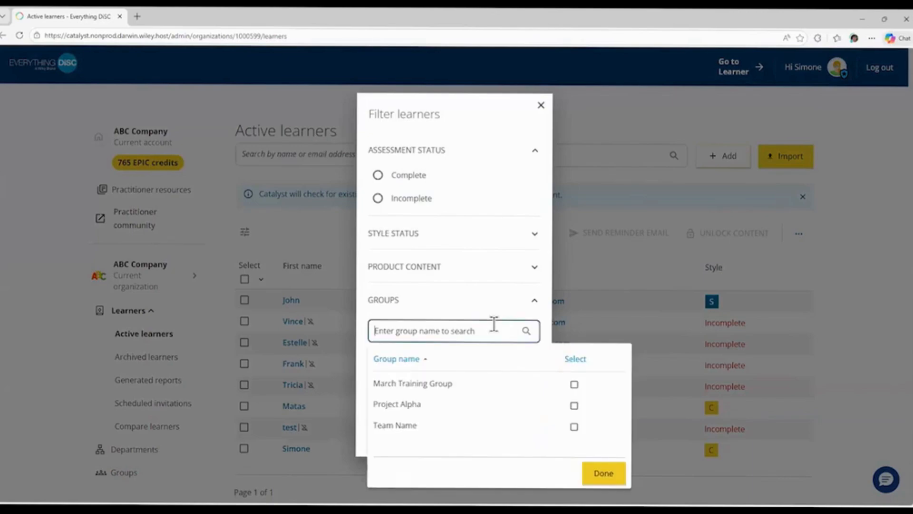
click(574, 427)
click(604, 473)
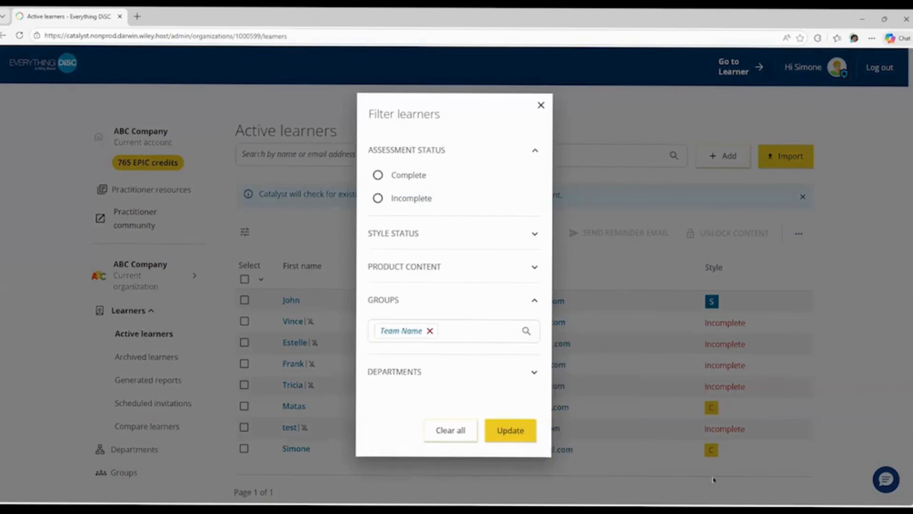
click(507, 433)
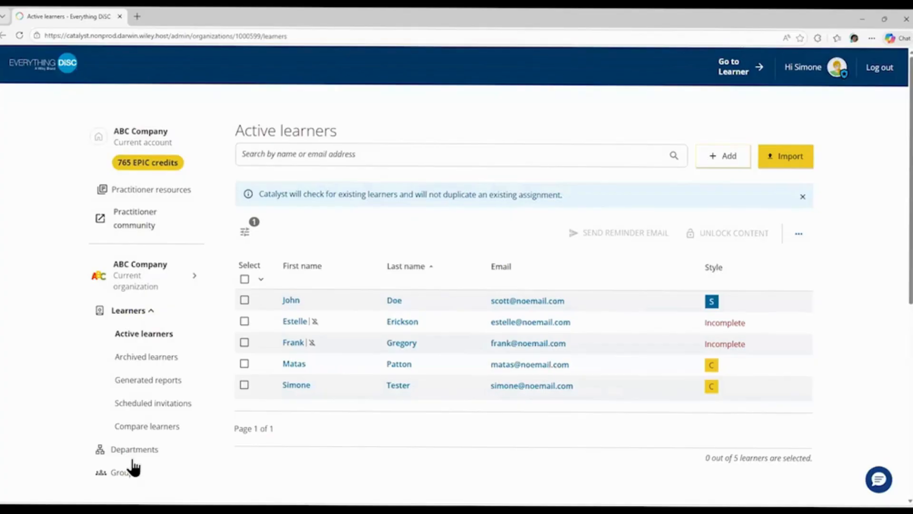
Review the shared and private groups of ABC Company.
click(123, 474)
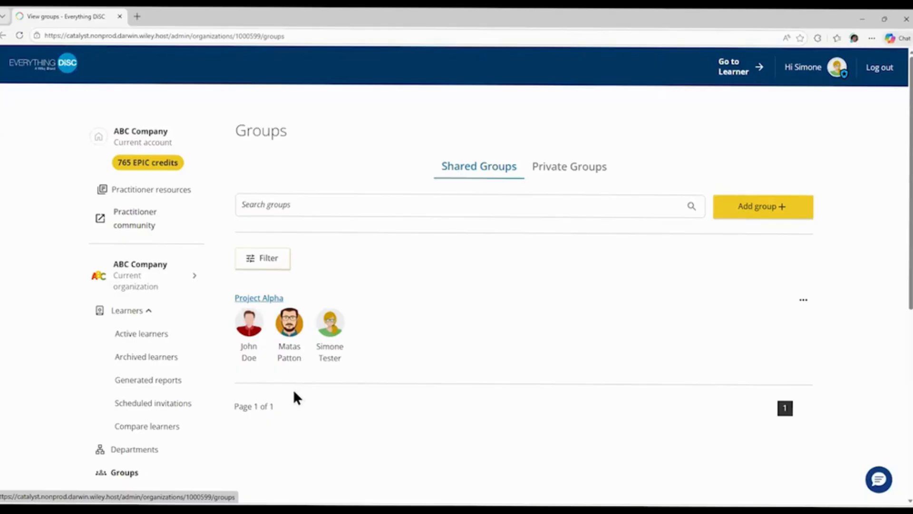
click(568, 169)
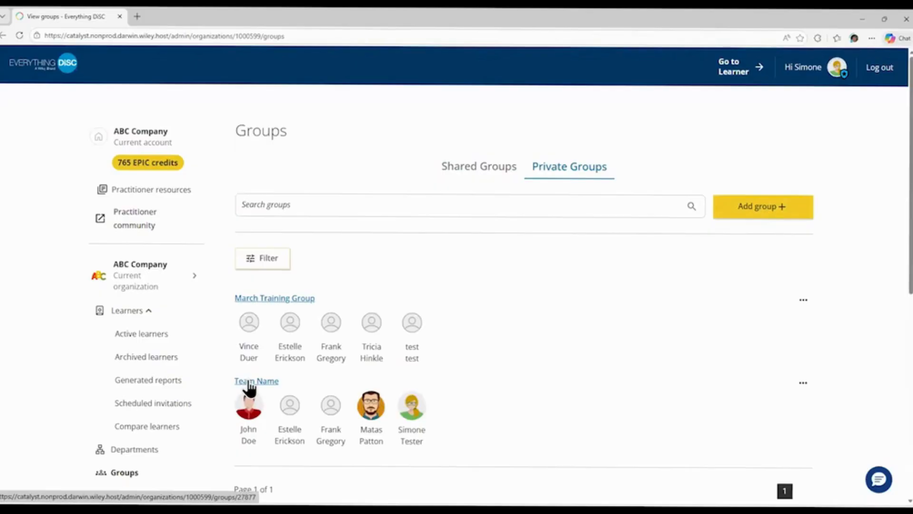
scroll(669, 378, down, 3)
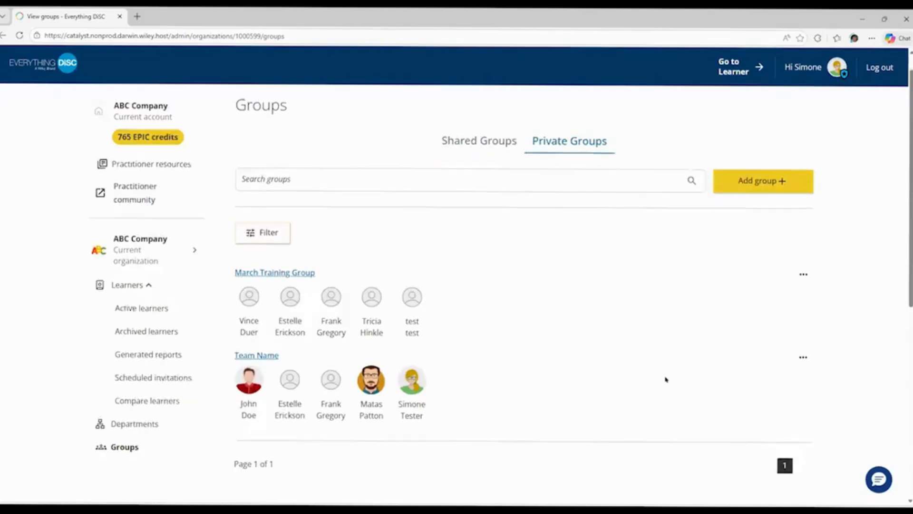
scroll(666, 379, up, 3)
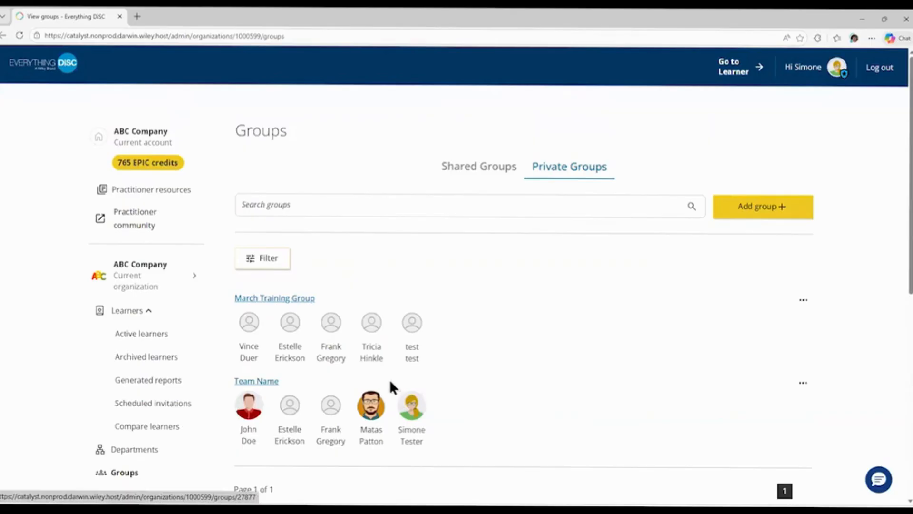
Open the Team Name group and check which learners can still be added, without adding anyone.
click(264, 381)
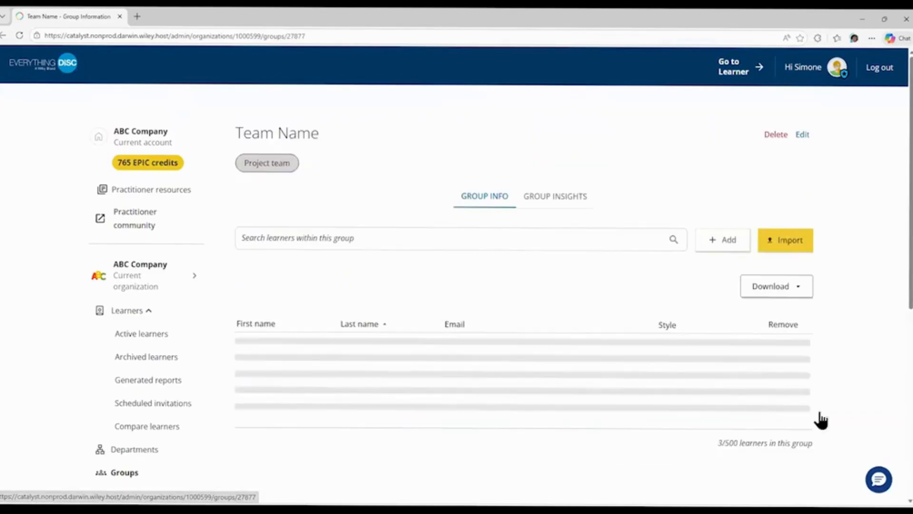
click(714, 240)
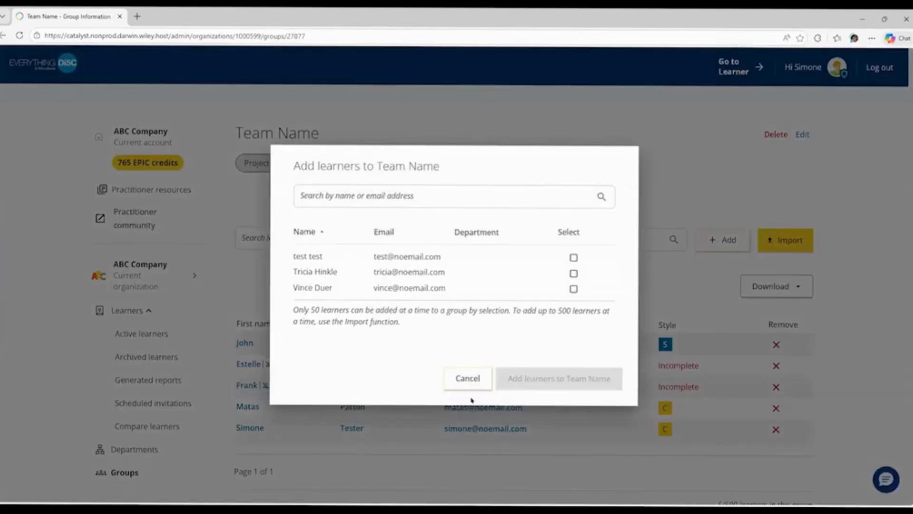
click(458, 376)
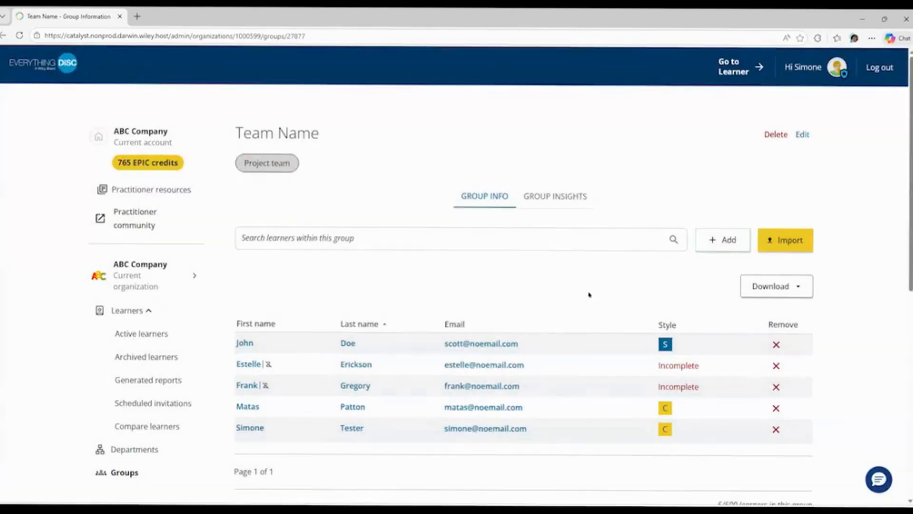
Try to rename the group "Group Name", change its type to Location, and toggle its visibility to members.
click(804, 134)
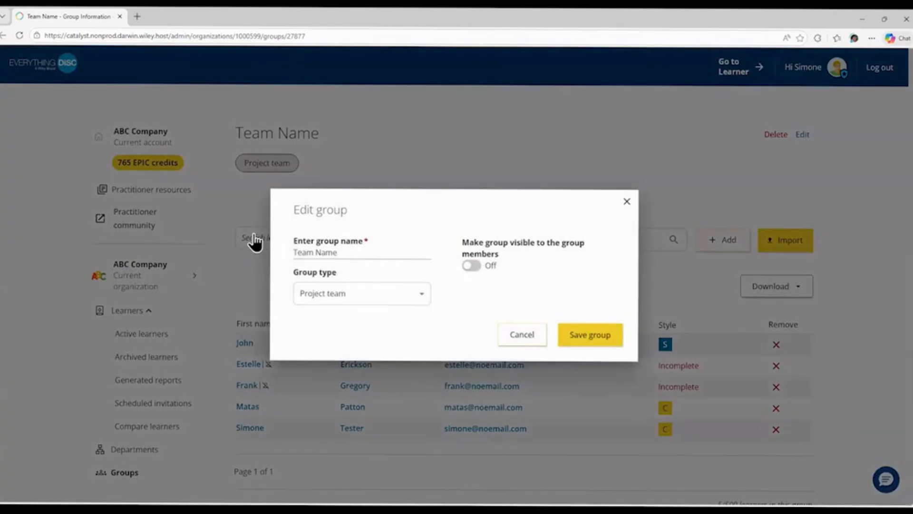
double_click(295, 243)
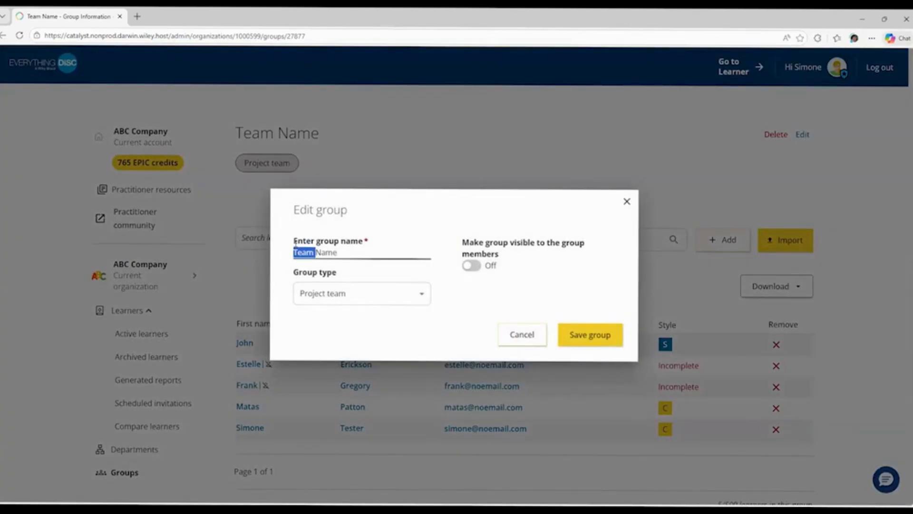
text(Group)
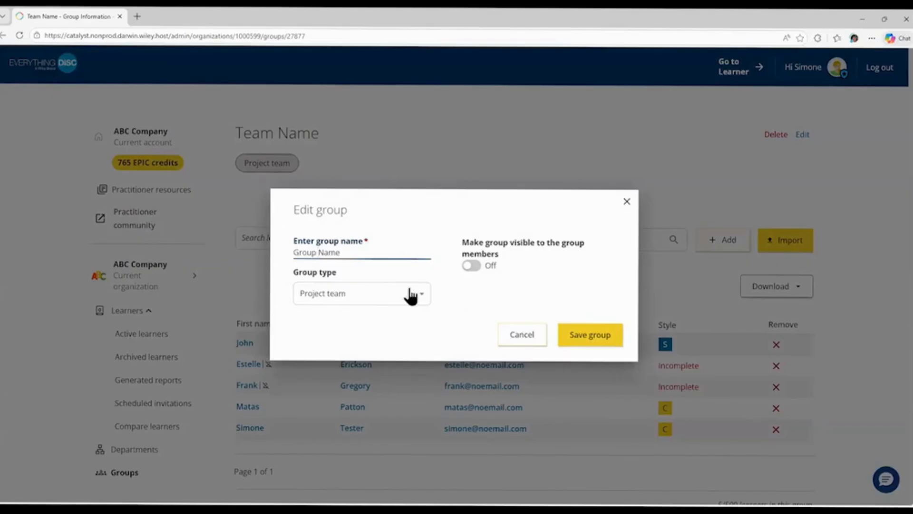
click(410, 295)
click(360, 334)
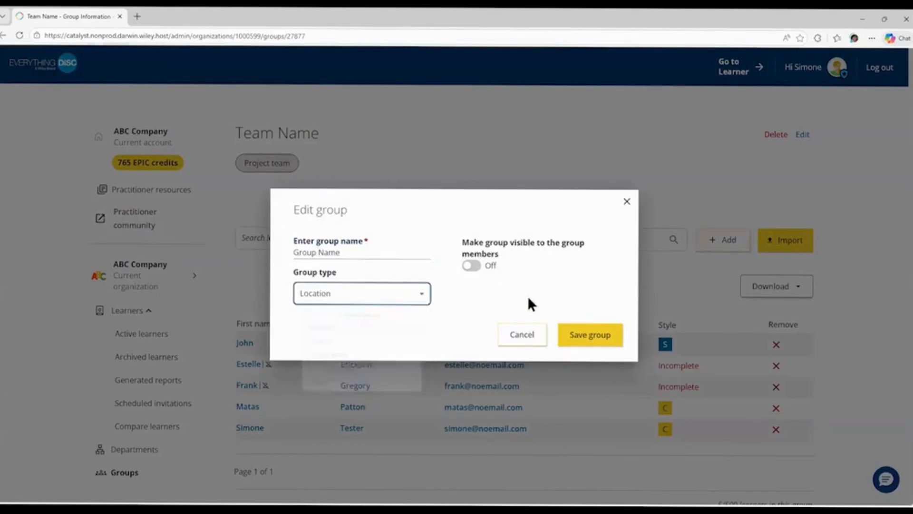
click(472, 267)
click(599, 336)
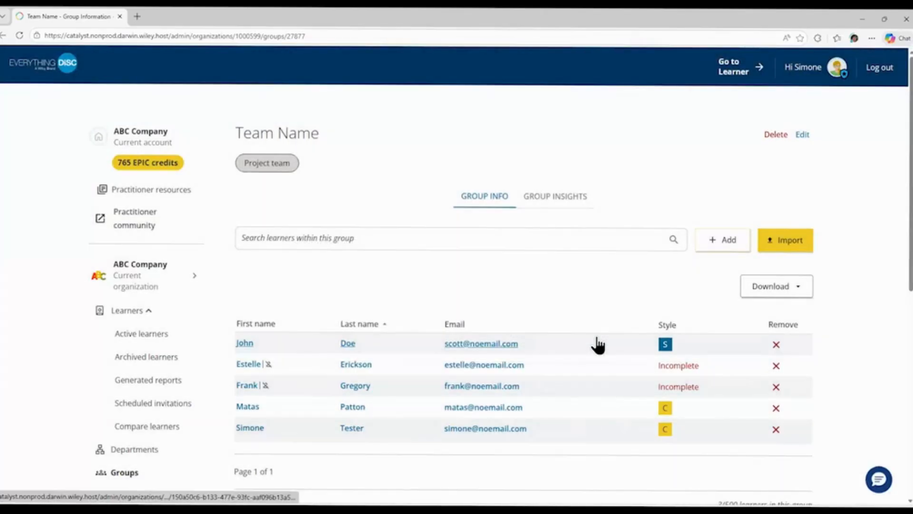
Examine the group's learner list and its available download options, closing the options without downloading anything.
scroll(628, 395, down, 4)
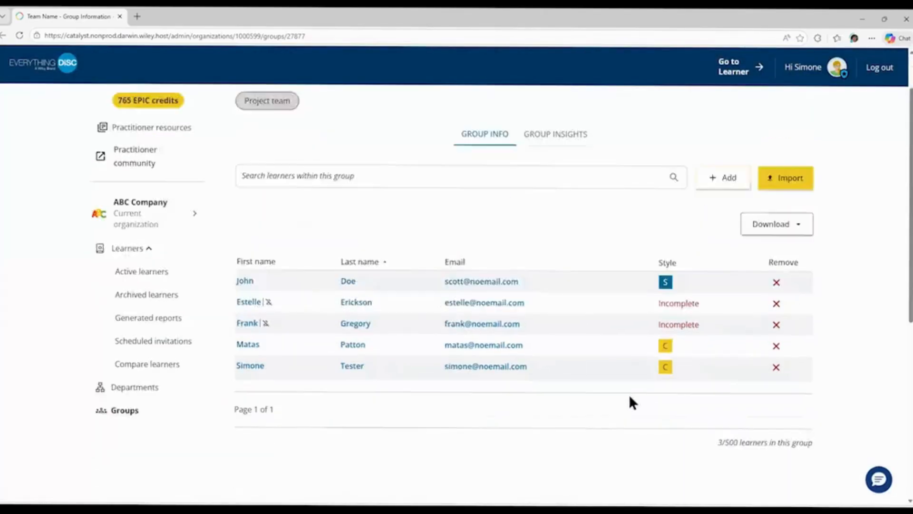
scroll(635, 398, up, 4)
scroll(647, 412, down, 3)
scroll(644, 412, up, 3)
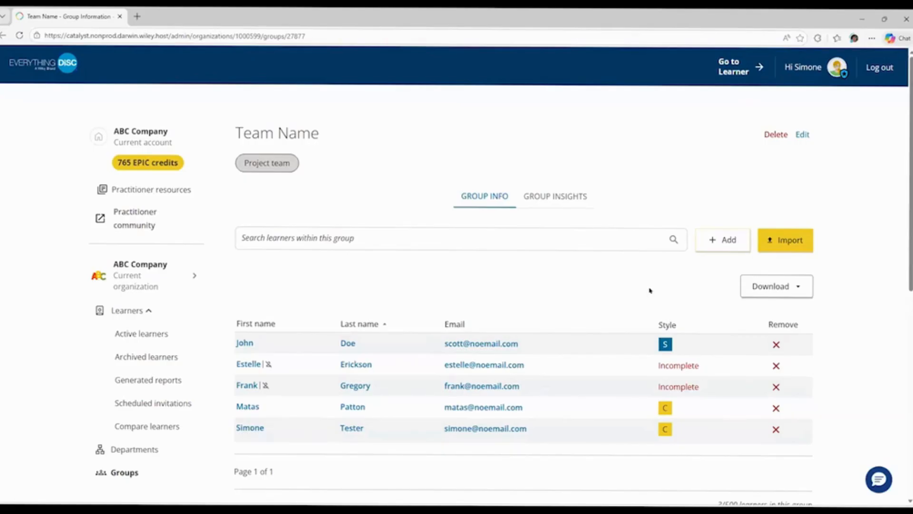
click(774, 284)
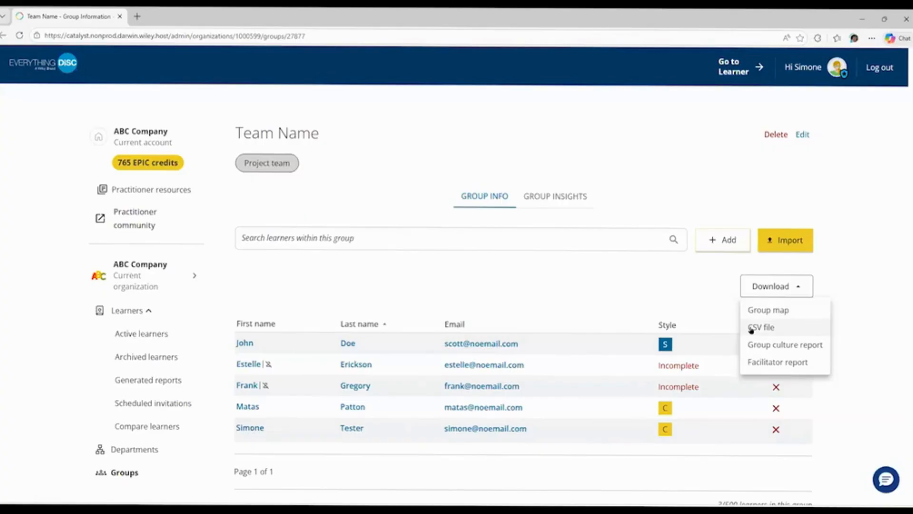
click(634, 472)
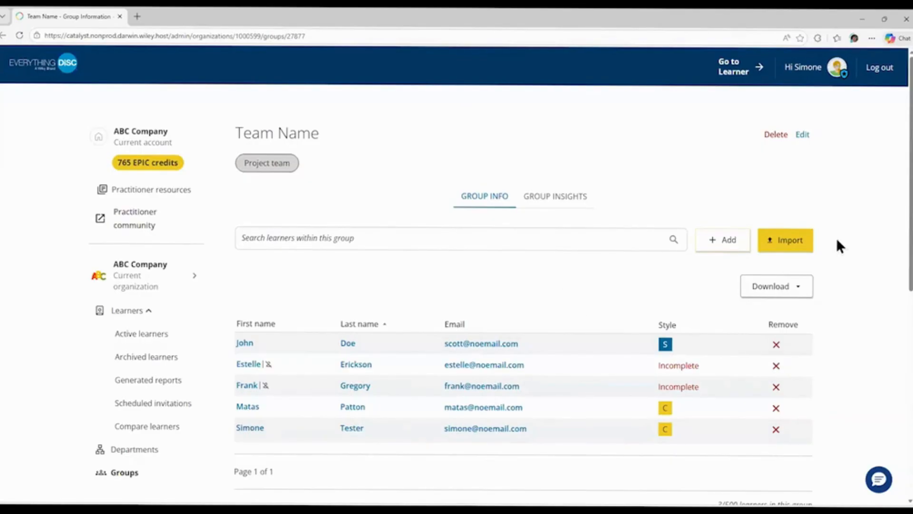
click(799, 281)
click(575, 282)
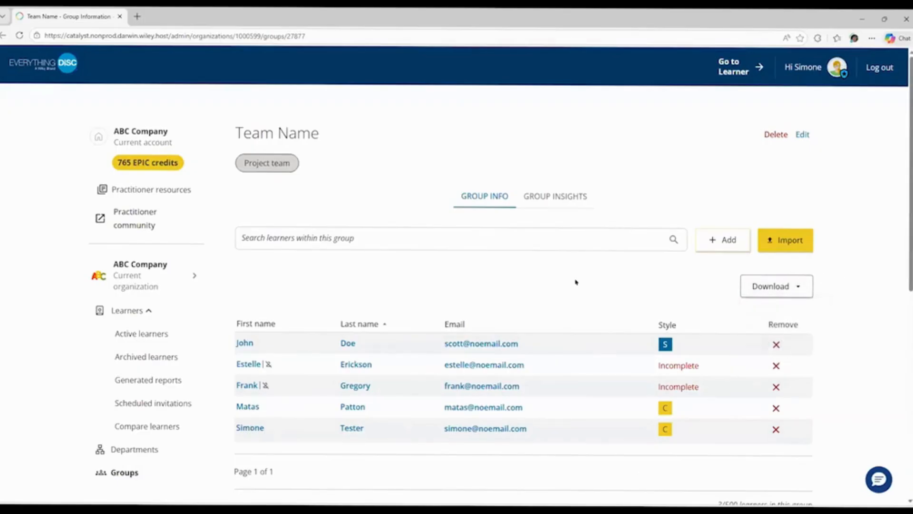